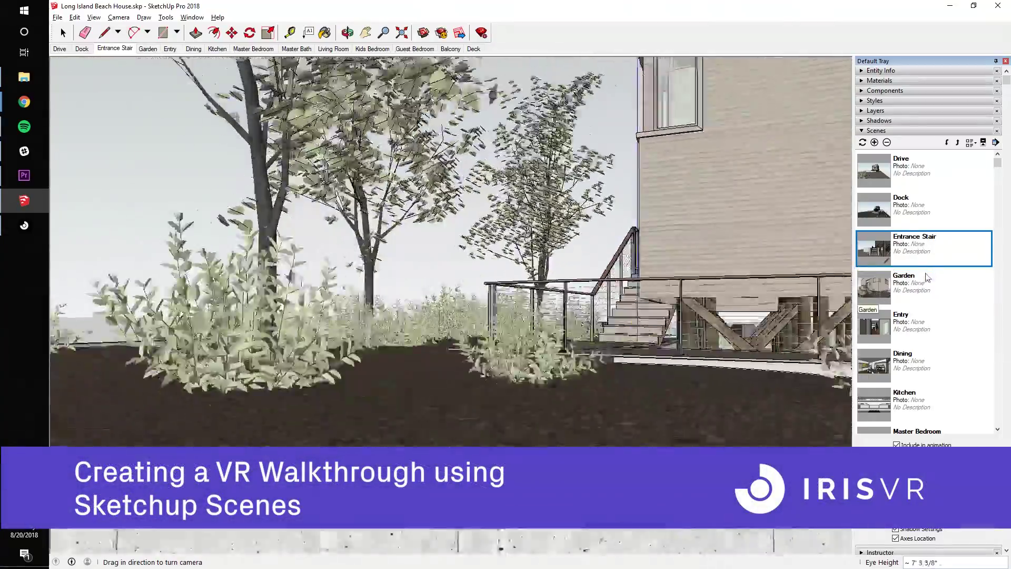
# Display the Garden scene in the SketchUp model and the Garden viewpoint in the Prospect walkthrough
pyautogui.click(924, 282)
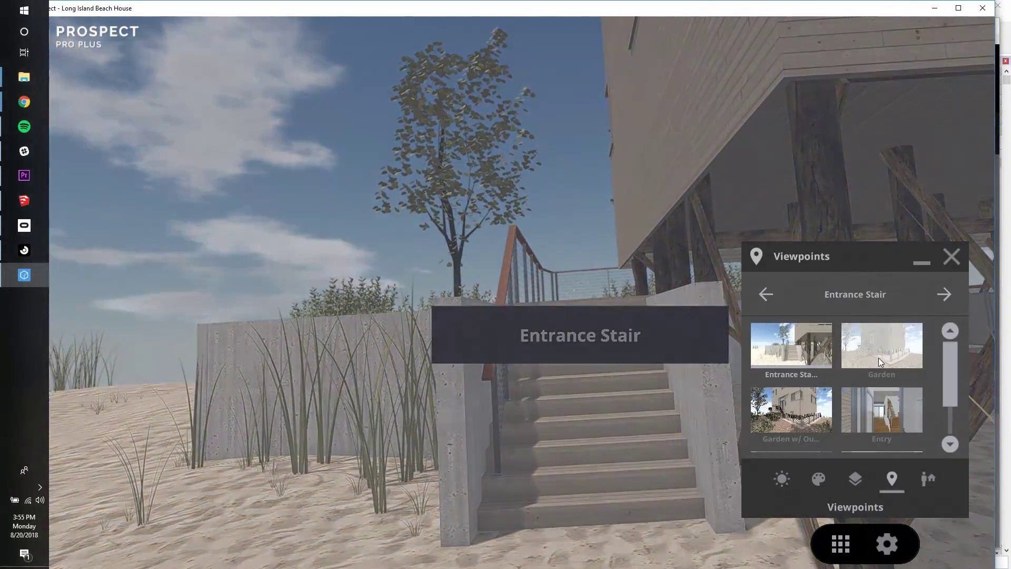
pyautogui.click(878, 360)
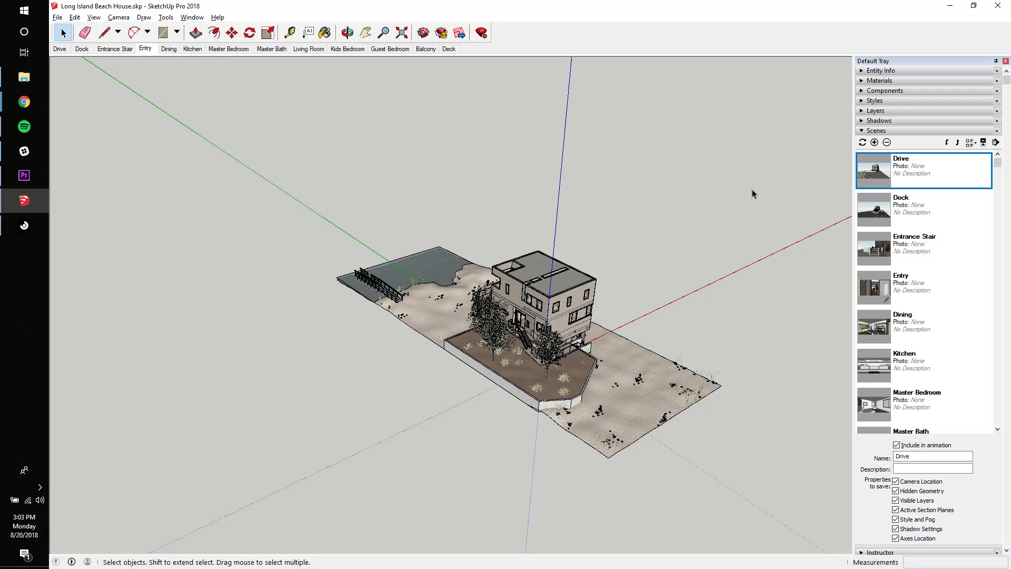
# View the Entrance Stair scene and the Entry scene of the beach house model in SketchUp
pyautogui.click(895, 248)
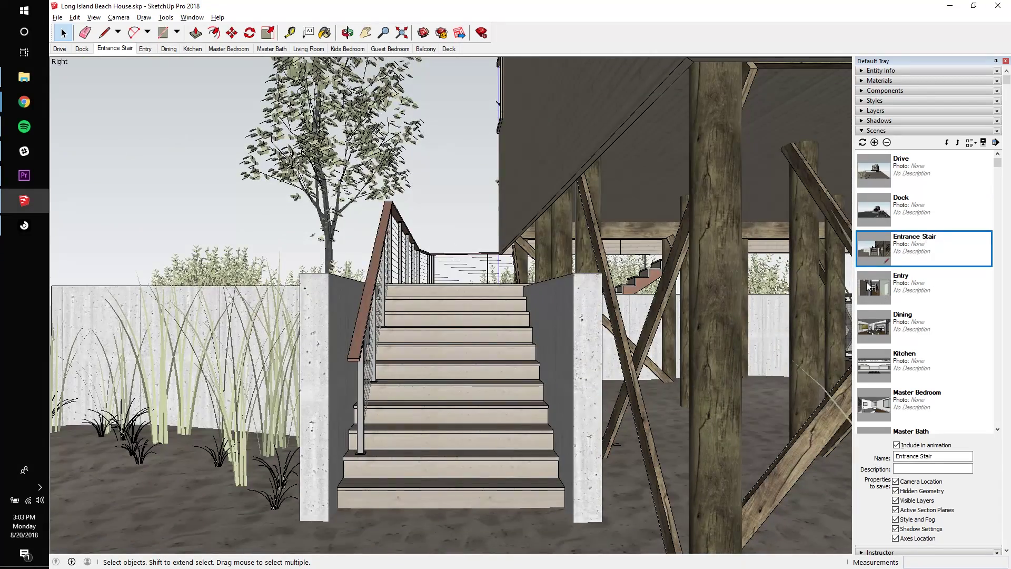
pyautogui.click(870, 287)
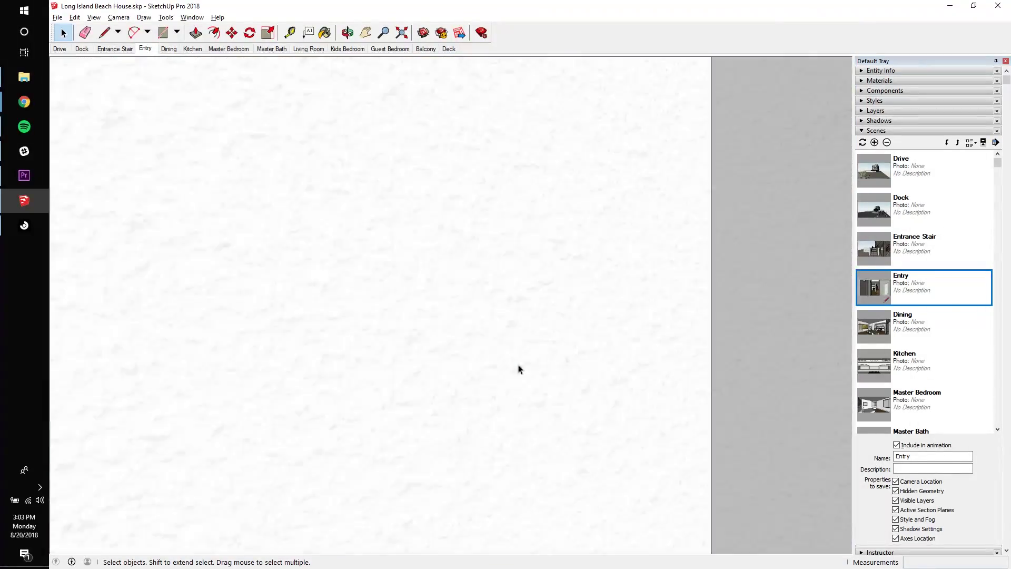
# Position the camera in the garden in front of the house corner and look around to frame the entry stairs and deck railing
pyautogui.hotkey('shift', 'z')
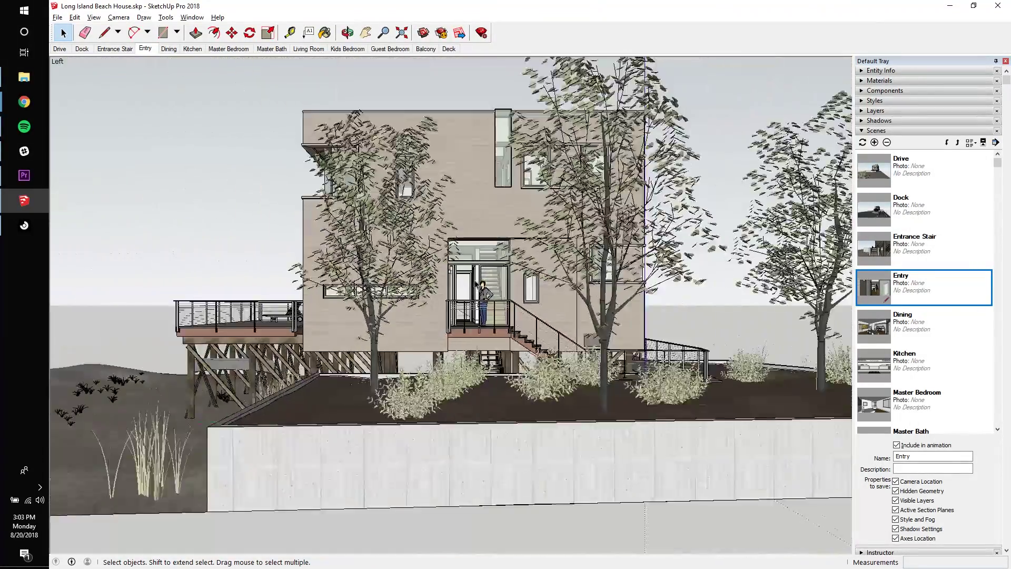
pyautogui.moveTo(222, 95); pyautogui.dragTo(181, 138, button='middle')
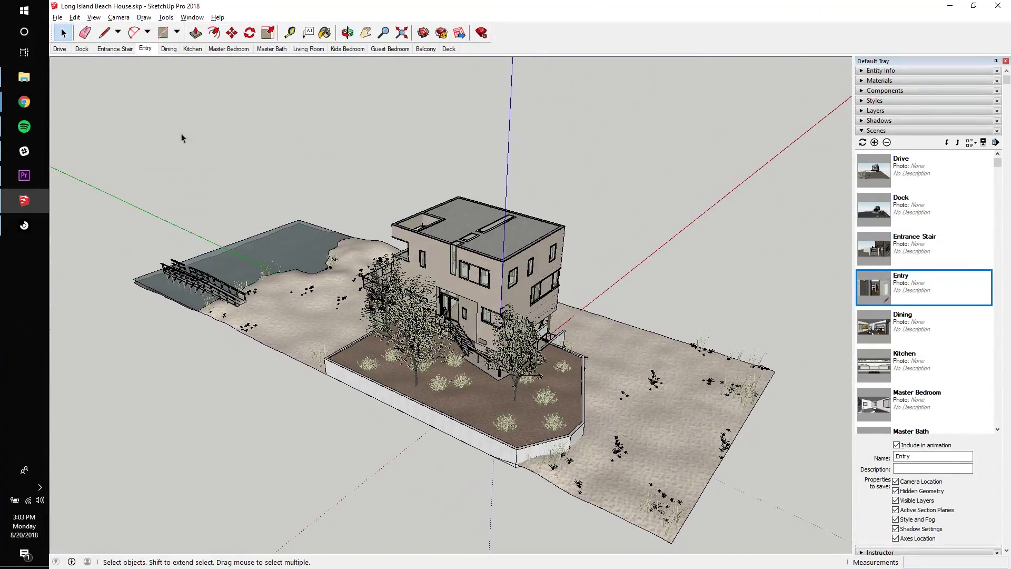
pyautogui.click(119, 17)
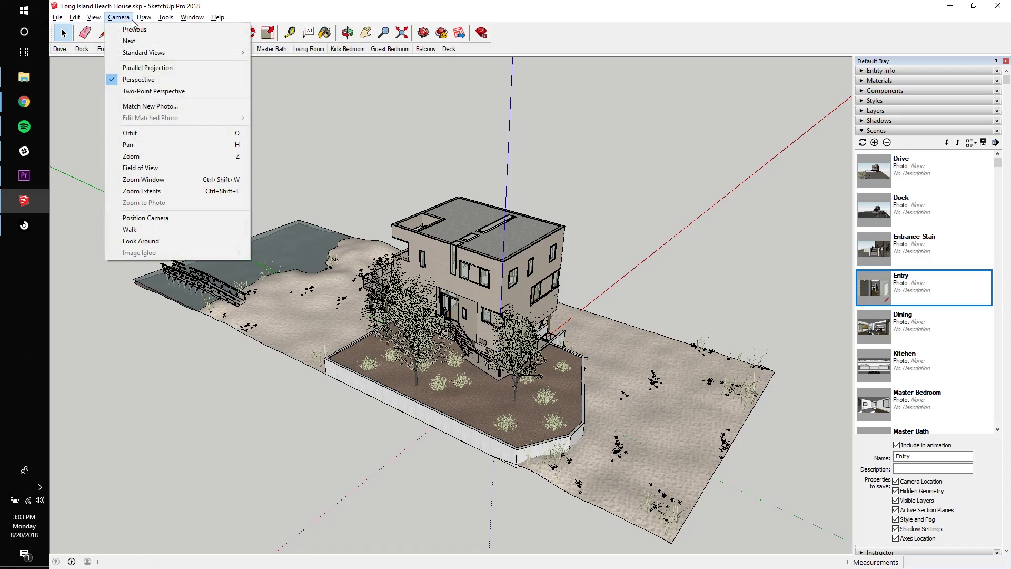
pyautogui.click(162, 218)
pyautogui.click(496, 397)
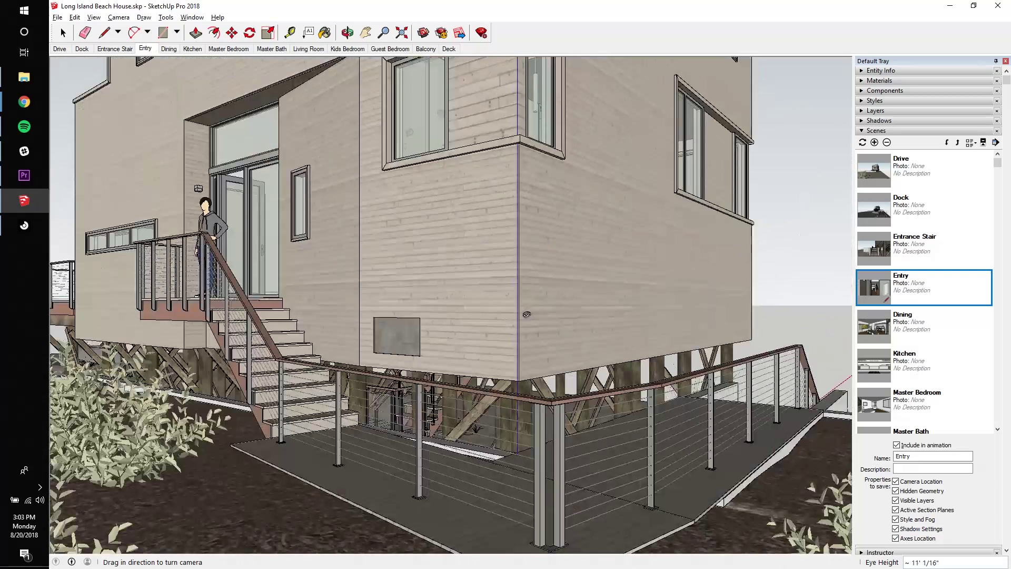
pyautogui.moveTo(526, 314); pyautogui.dragTo(487, 272)
# Add the current view as a new scene named Garden and place it before Entry in the scene order
pyautogui.click(874, 143)
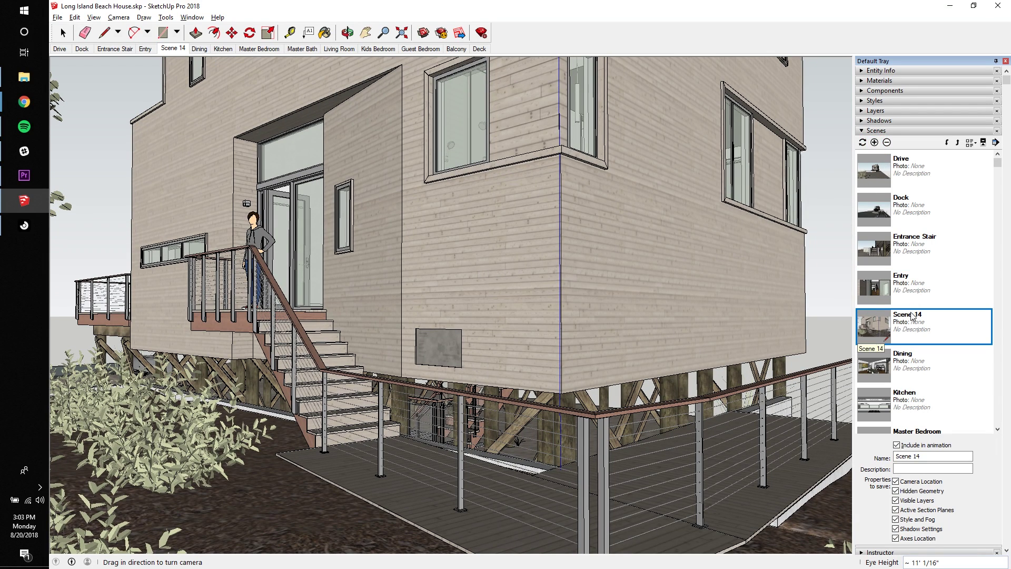
pyautogui.moveTo(949, 456); pyautogui.dragTo(871, 454)
pyautogui.write('Garden')
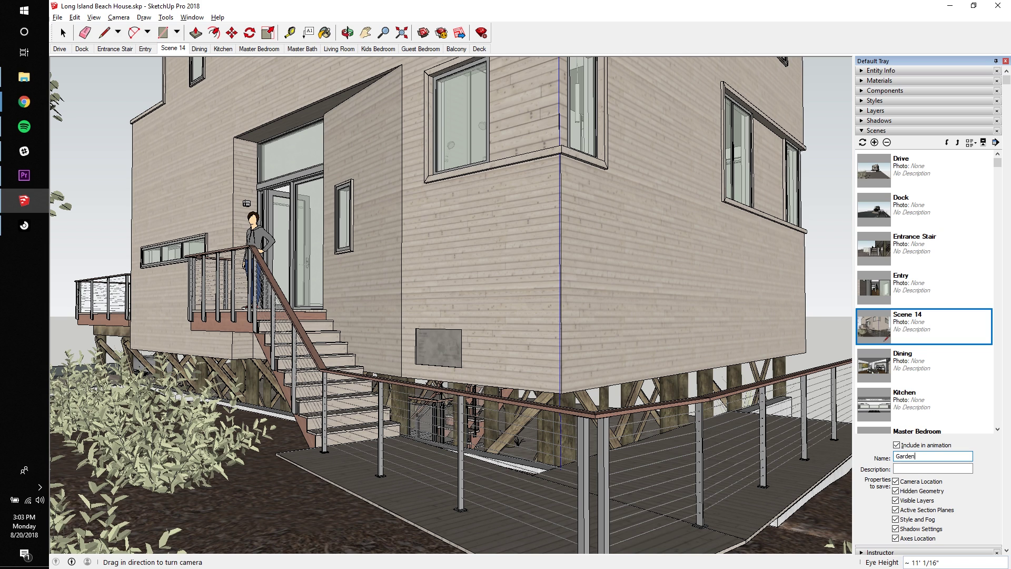
pyautogui.press('Return')
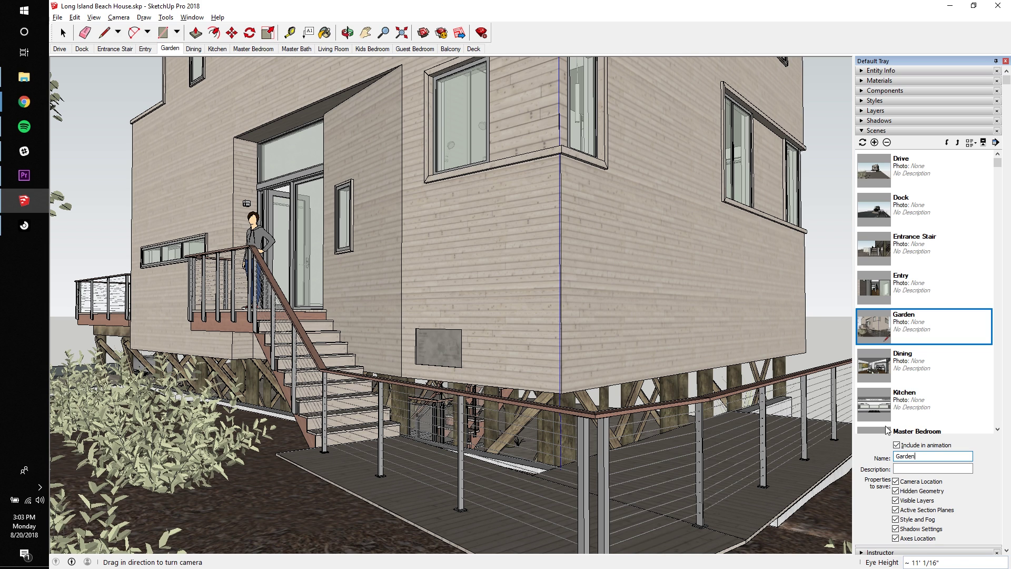
pyautogui.click(947, 142)
# Play the transition from the Entrance Stair scene to the Garden scene and save the model
pyautogui.doubleClick(919, 245)
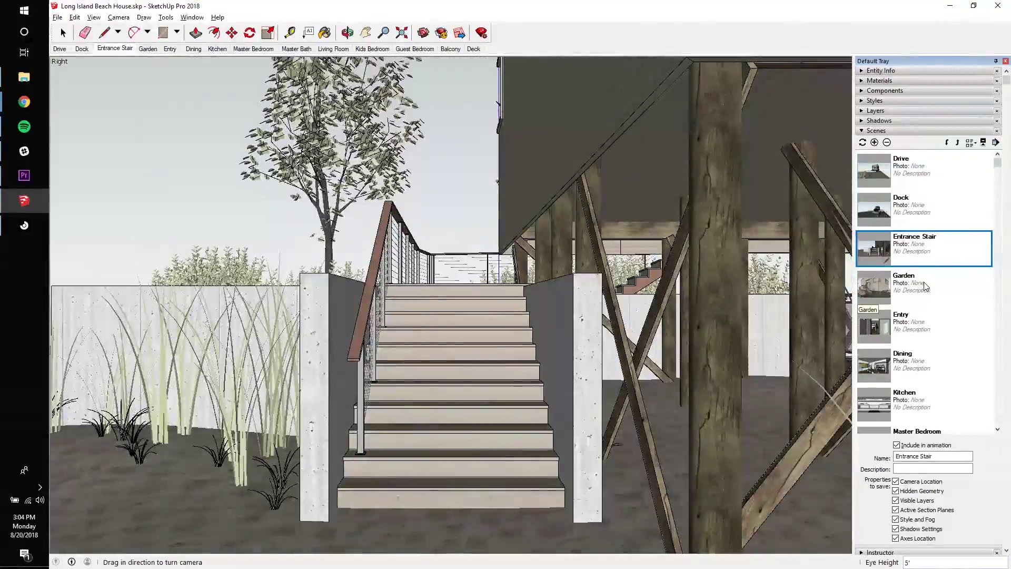
pyautogui.doubleClick(926, 286)
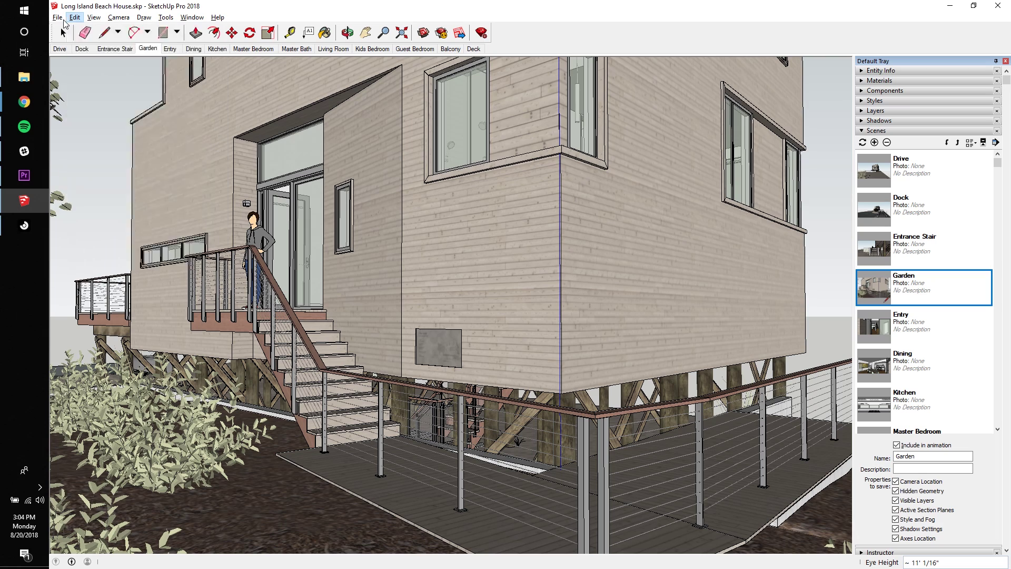
pyautogui.click(57, 17)
pyautogui.click(87, 59)
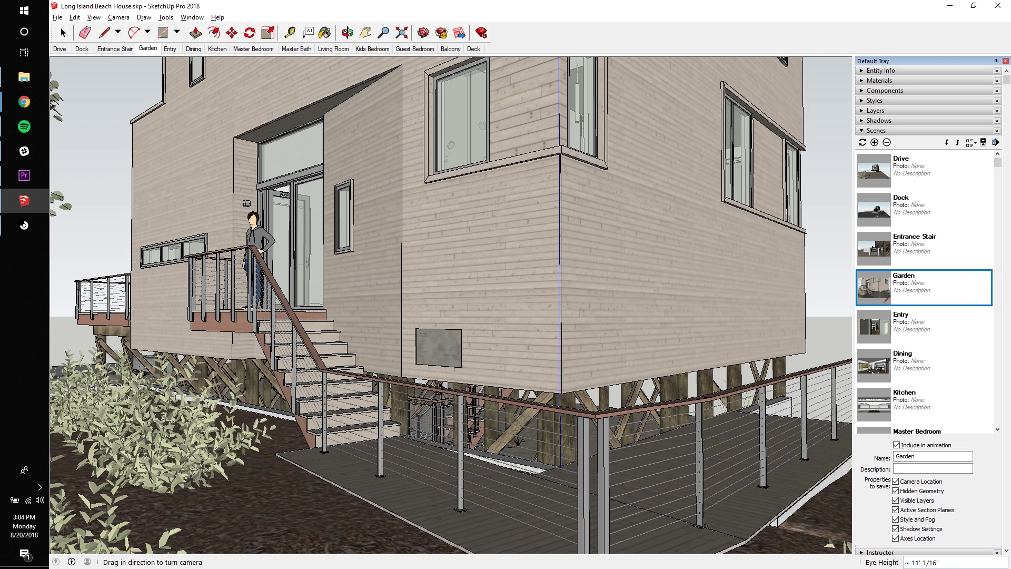
# Switch to the IrisVR Prospect Library and add Long Island Beach House.skp from the 3D Assets folder
pyautogui.click(33, 232)
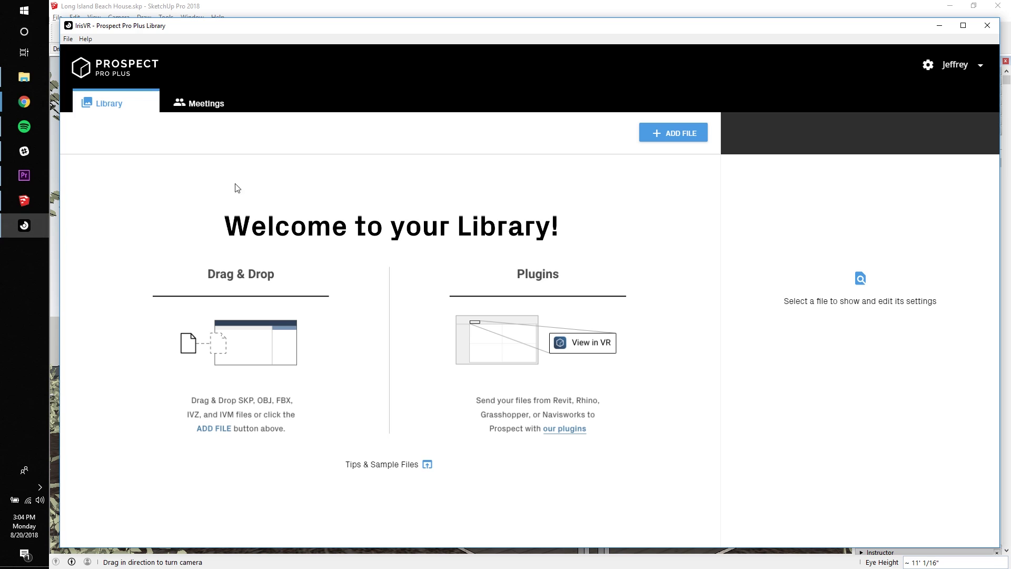
pyautogui.click(28, 80)
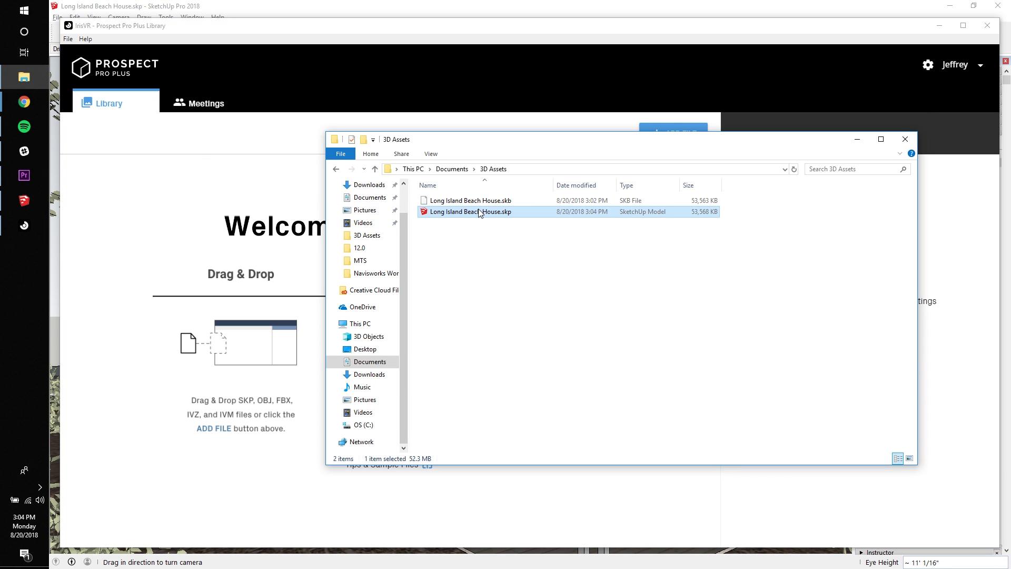
pyautogui.moveTo(480, 213); pyautogui.dragTo(314, 267)
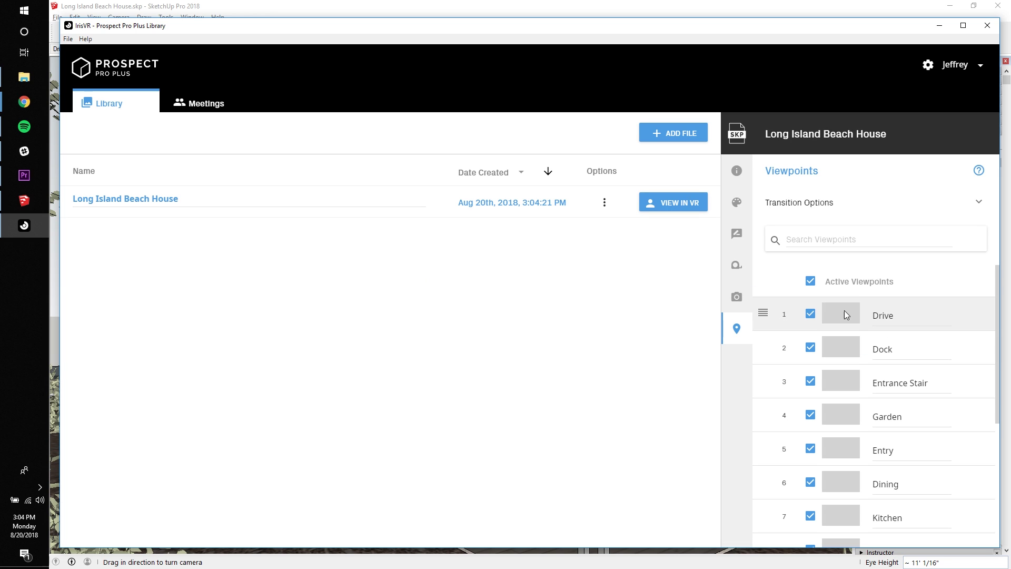
# Deactivate every viewpoint of the Long Island Beach House file except Entrance Stair, Garden and Entry
pyautogui.scroll(-5, 929, 318)
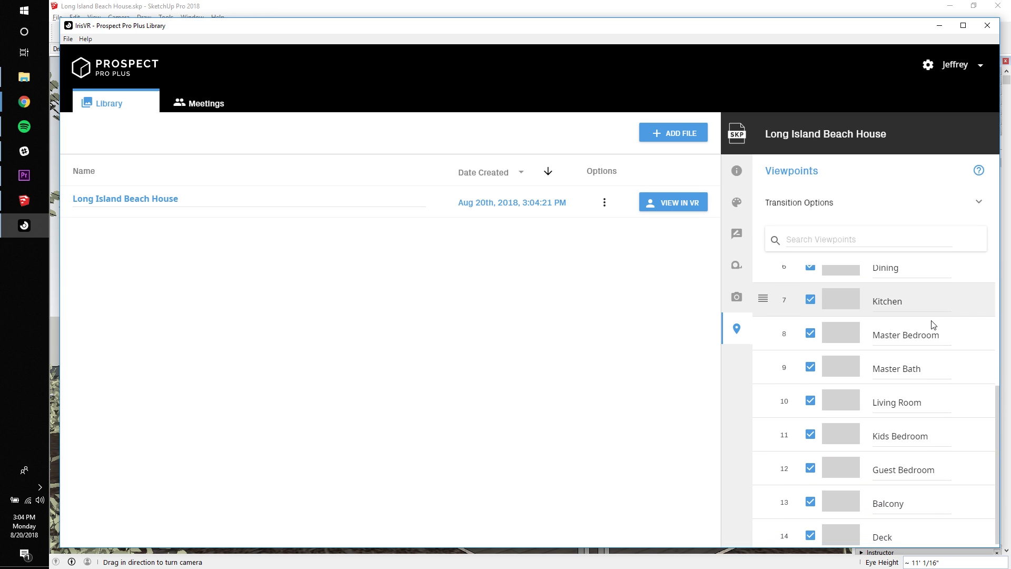
pyautogui.click(812, 531)
pyautogui.click(819, 497)
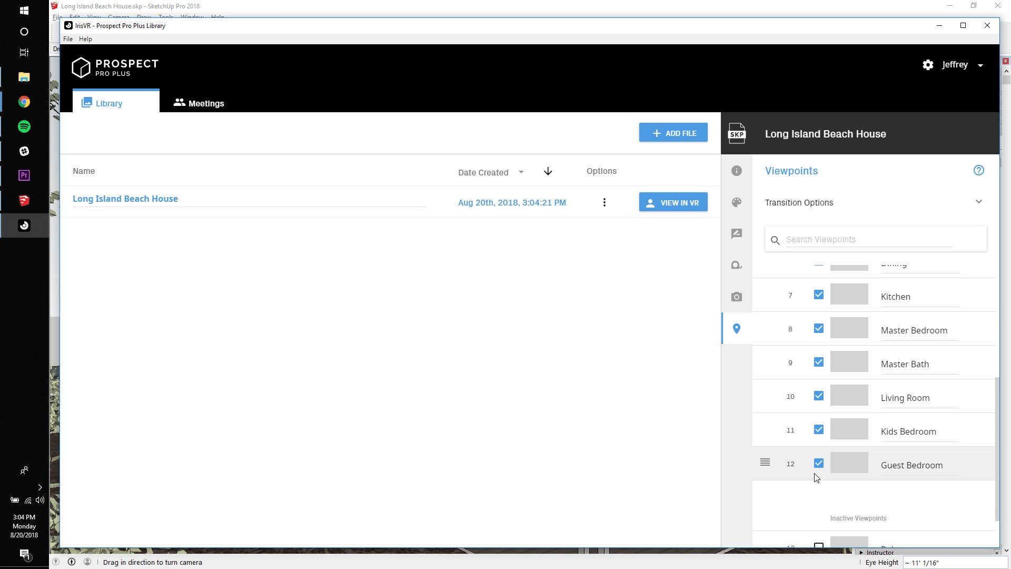
pyautogui.click(818, 463)
pyautogui.click(819, 430)
pyautogui.click(819, 395)
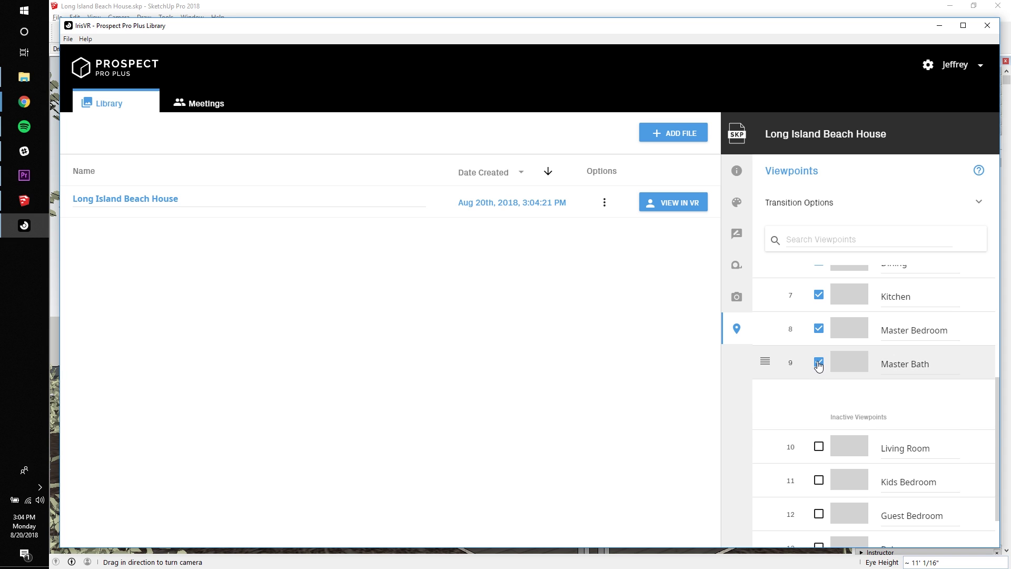
pyautogui.click(819, 362)
pyautogui.click(819, 328)
pyautogui.scroll(2, 832, 342)
pyautogui.click(818, 348)
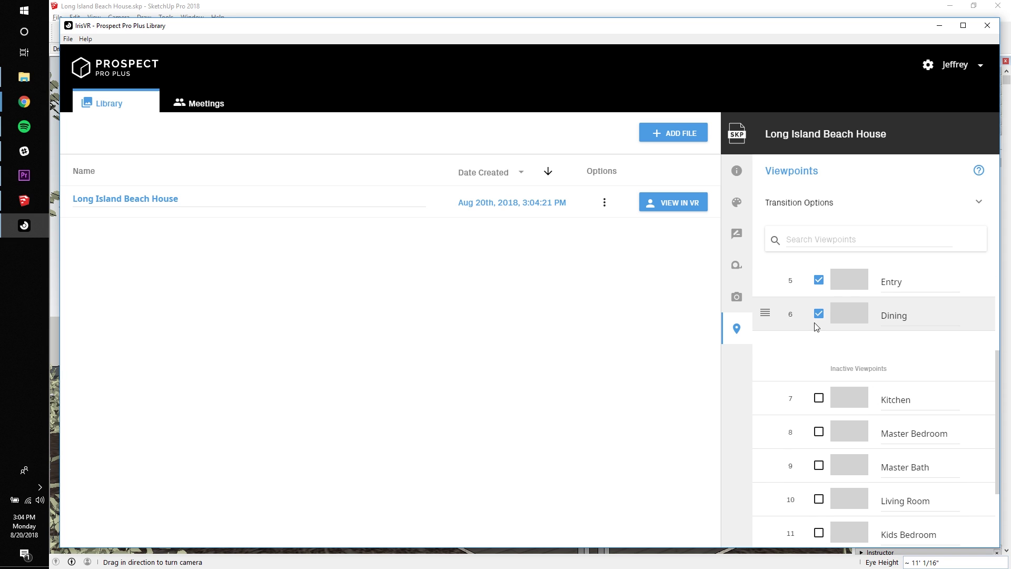
pyautogui.click(819, 316)
pyautogui.scroll(3, 855, 344)
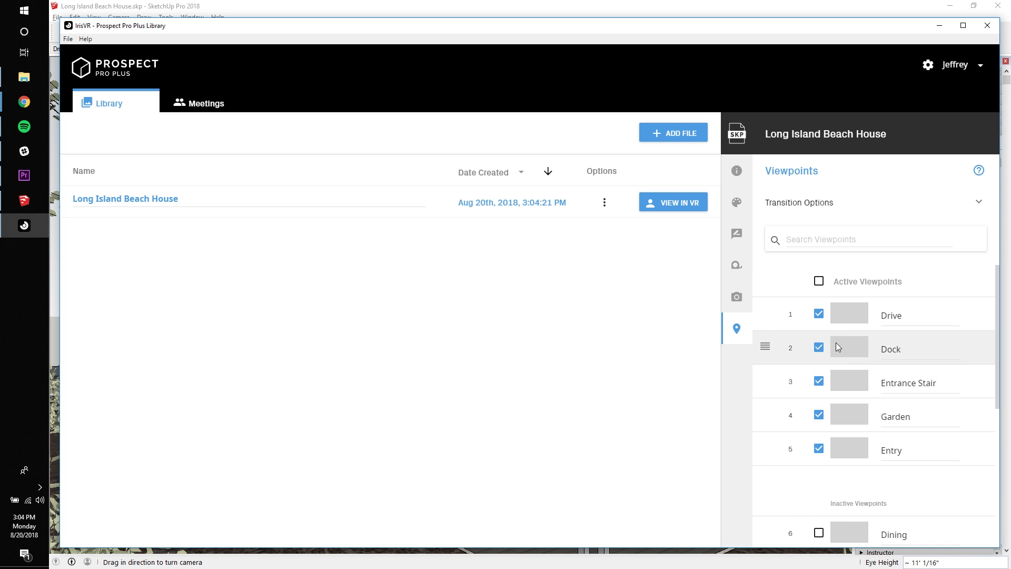
pyautogui.click(819, 315)
pyautogui.click(818, 316)
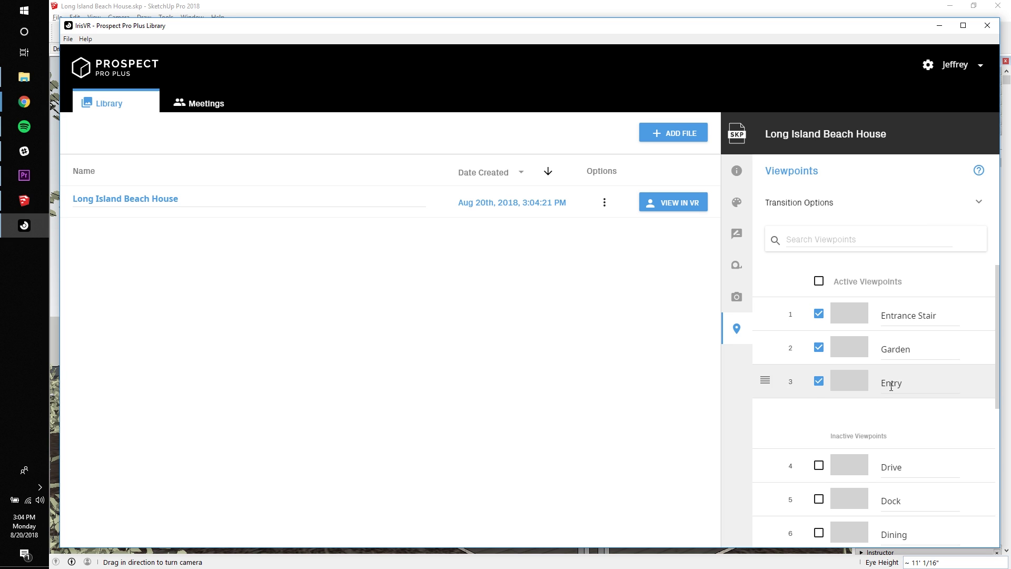
# Launch Long Island Beach House in VR and choose Viewpoint 1 from the in-VR viewpoints list
pyautogui.click(659, 202)
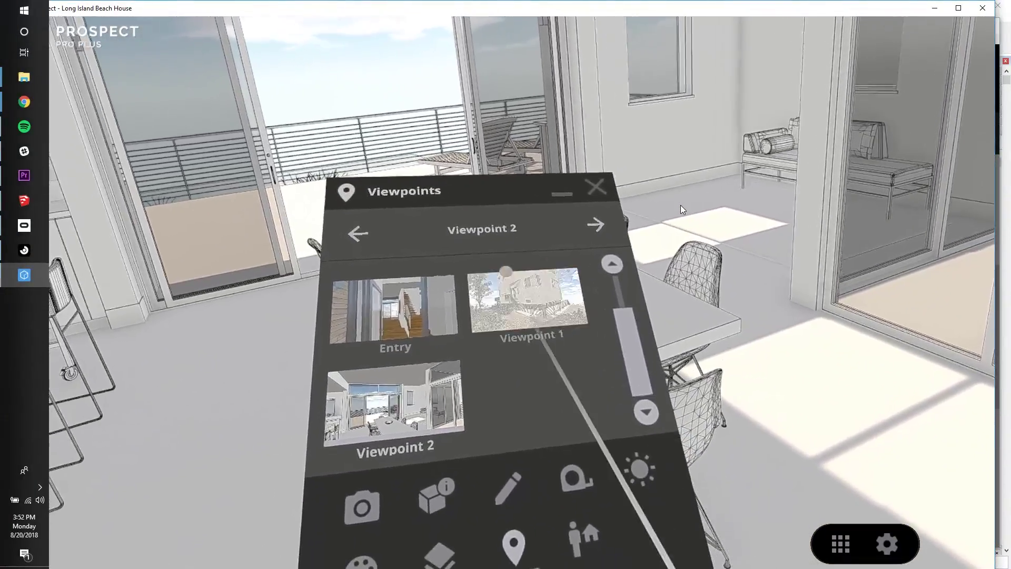
pyautogui.click(505, 272)
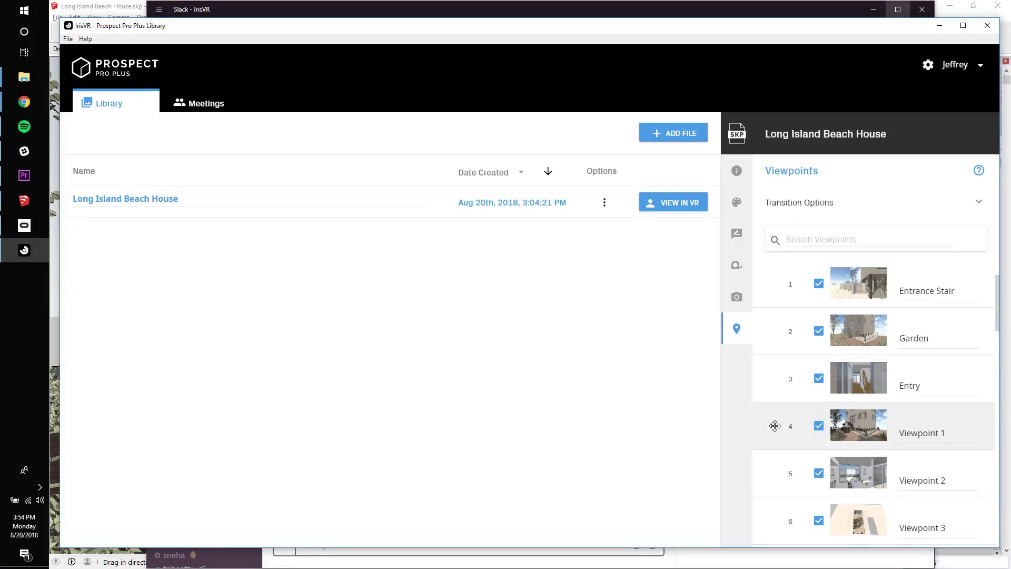
# In the Prospect Library, move Viewpoint 1 above Entry and rename it Garden w/ Outlines
pyautogui.moveTo(769, 428); pyautogui.dragTo(770, 379)
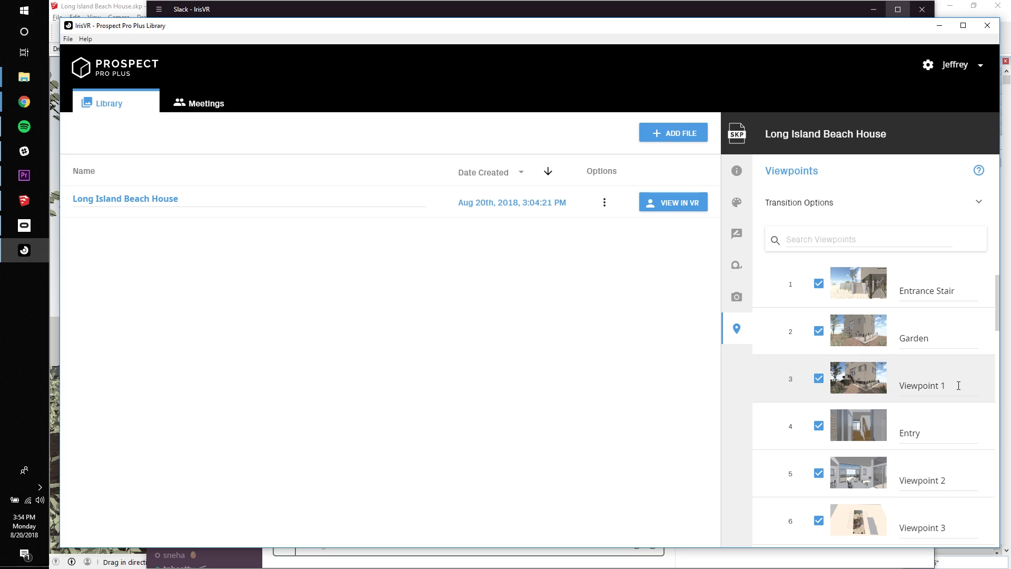
pyautogui.click(959, 385)
# Rename Viewpoint 2 as Dining Room Shadow Study and clear the name of Viewpoint 3 to replace it
pyautogui.click(949, 481)
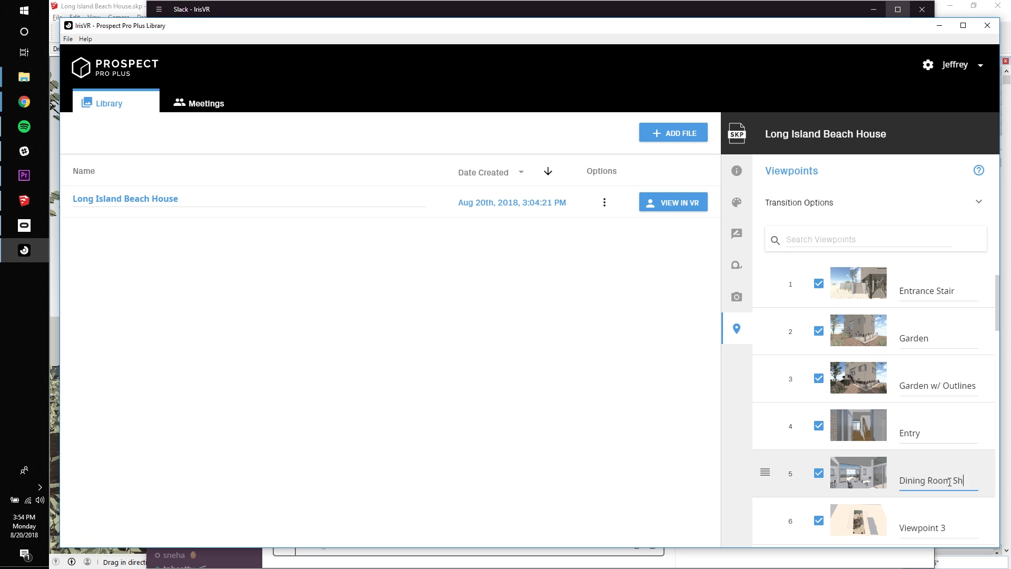
pyautogui.write('Dining Room Shadow Study')
pyautogui.click(950, 531)
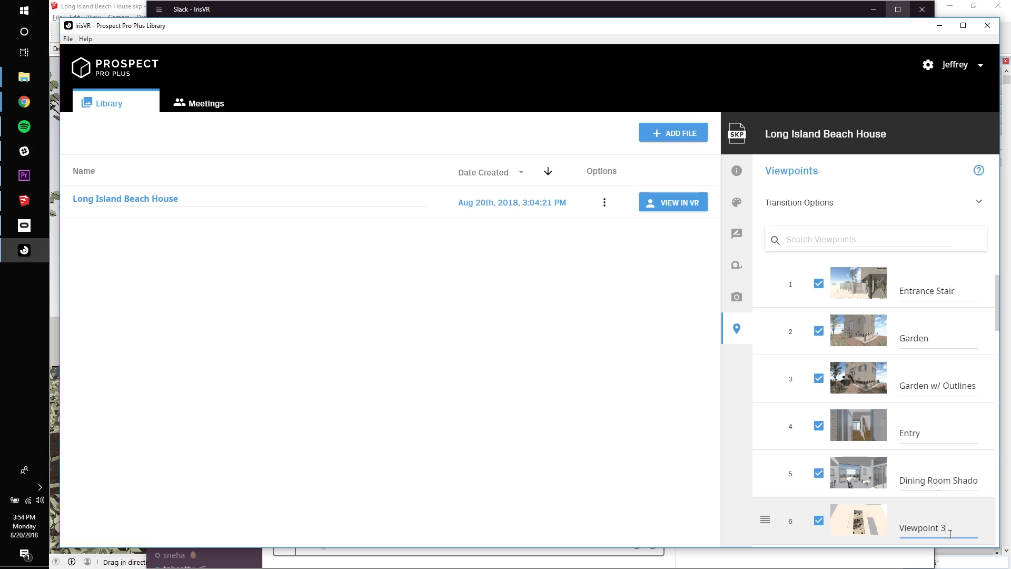
pyautogui.press('BackSpace')
pyautogui.press('BackSpace')
pyautogui.press('BackSpace')
pyautogui.press('BackSpace')
pyautogui.press('BackSpace')
pyautogui.press('BackSpace')
pyautogui.press('BackSpace')
pyautogui.press('BackSpace')
# Show the viewpoint transition options and launch the beach house file in VR again
pyautogui.click(904, 216)
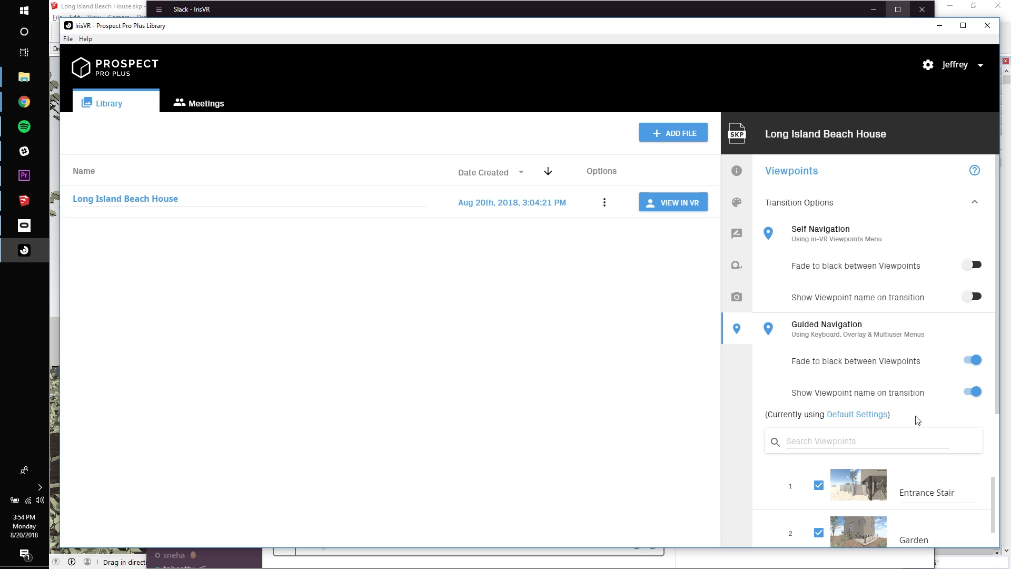
pyautogui.click(690, 208)
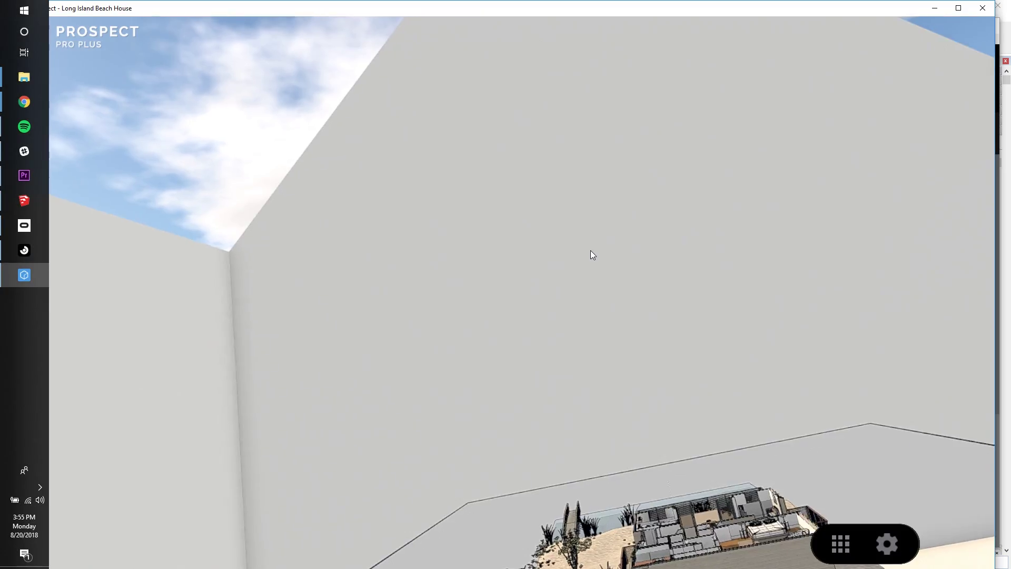
pyautogui.press('s')
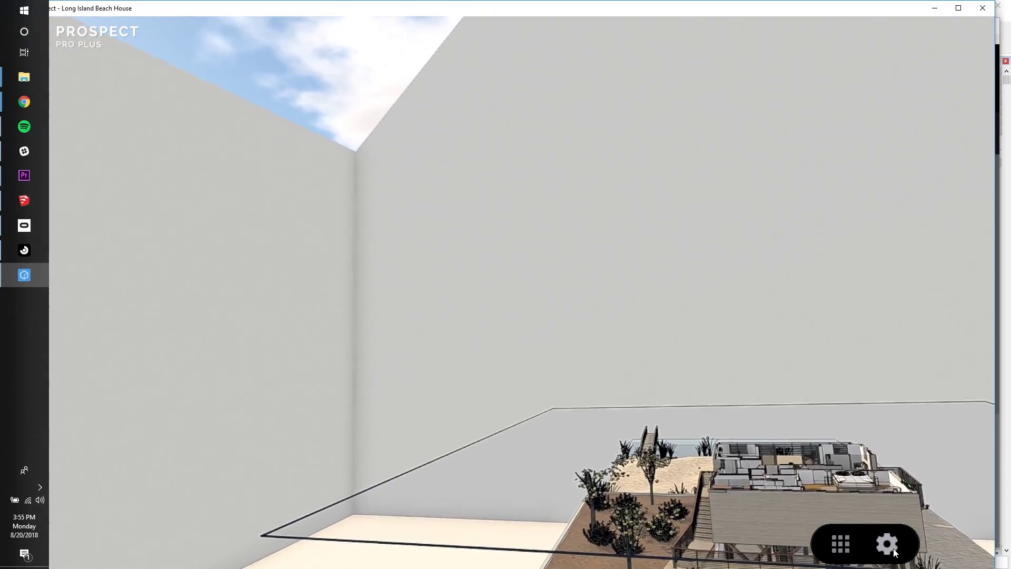
# Open the viewpoints list on the desktop overlay and go through Entrance Stair, Garden, Garden w/ Outlines and Entry in order
pyautogui.click(851, 548)
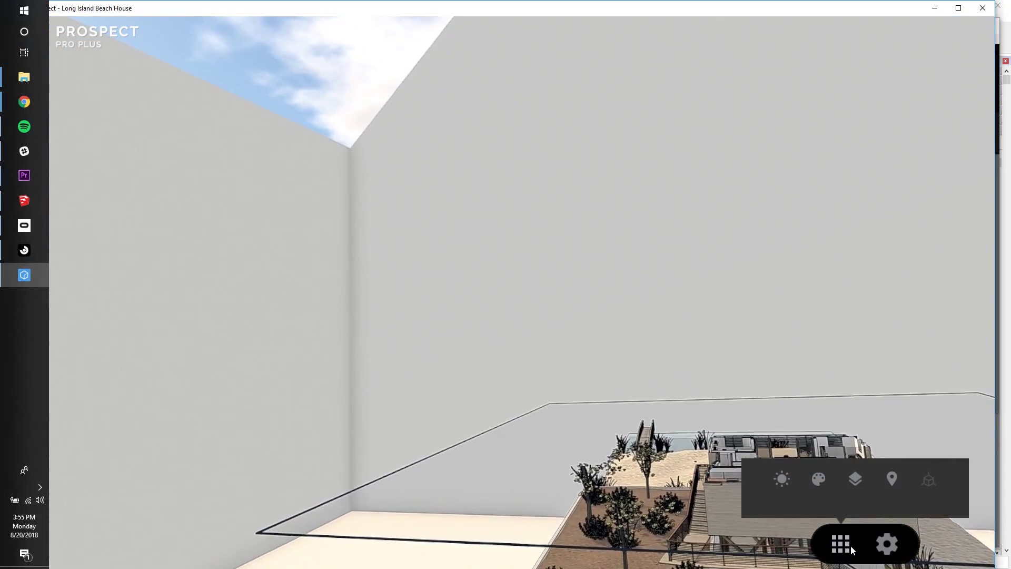
pyautogui.click(890, 480)
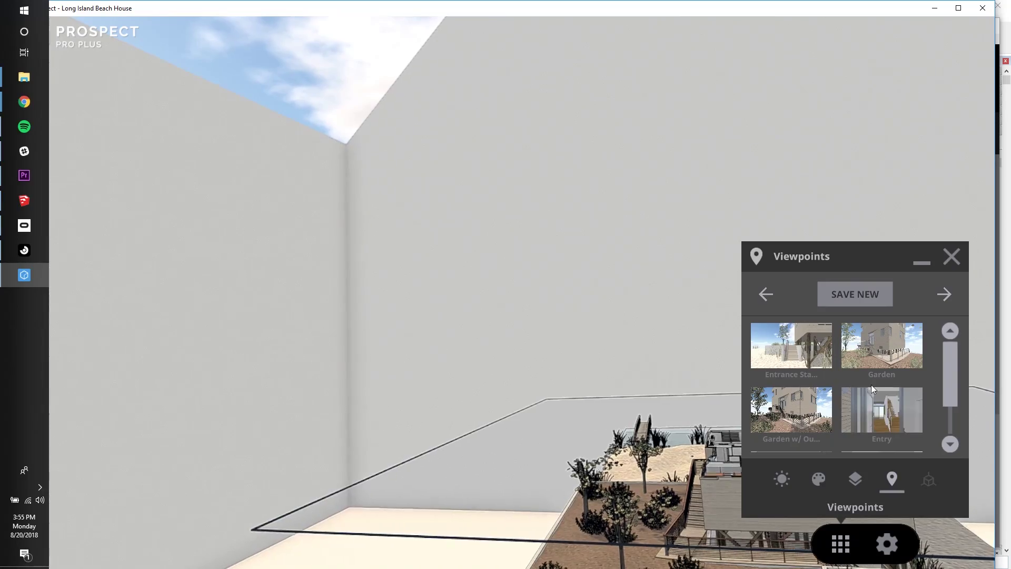
pyautogui.click(817, 366)
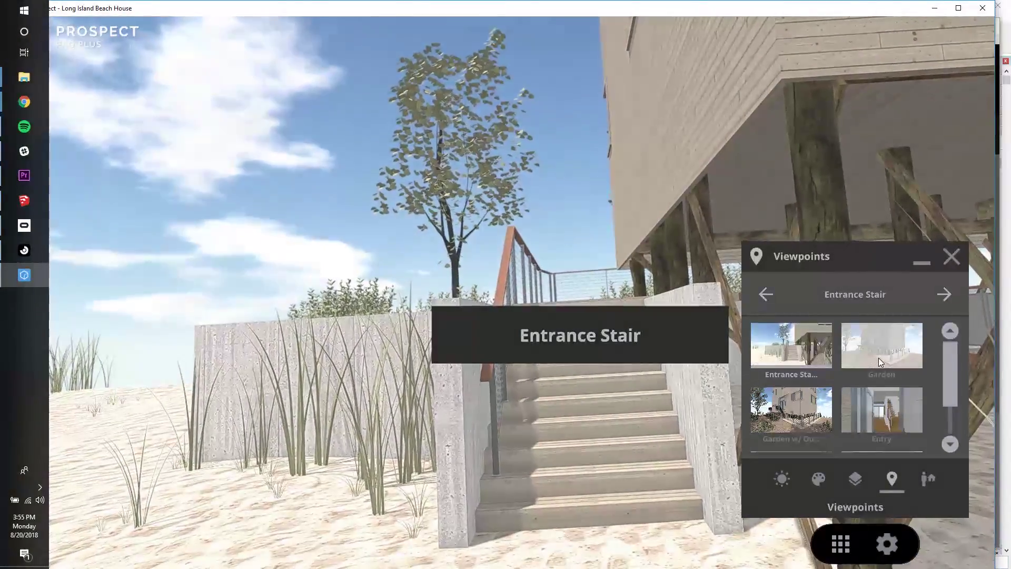
pyautogui.click(878, 358)
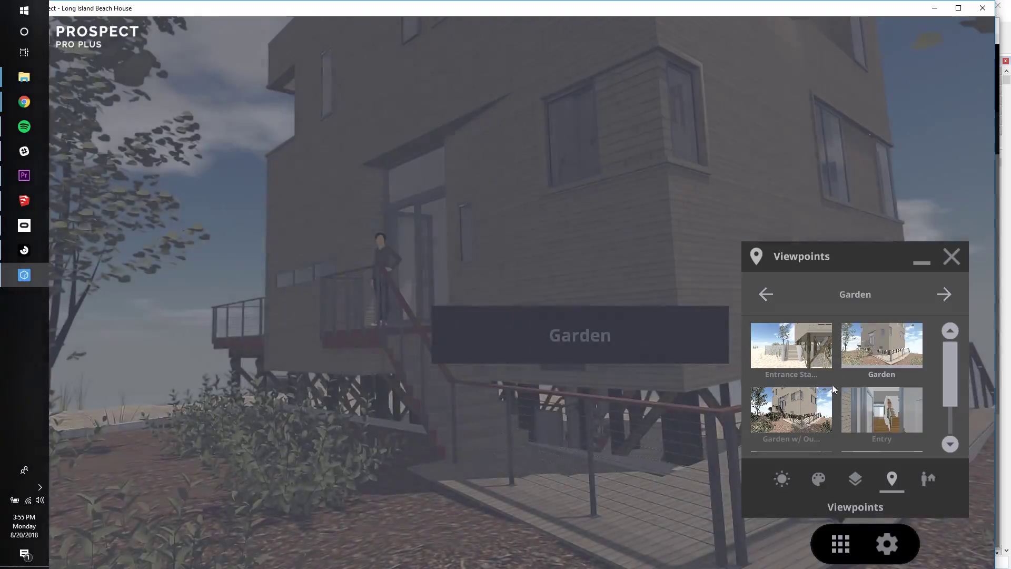
pyautogui.click(794, 414)
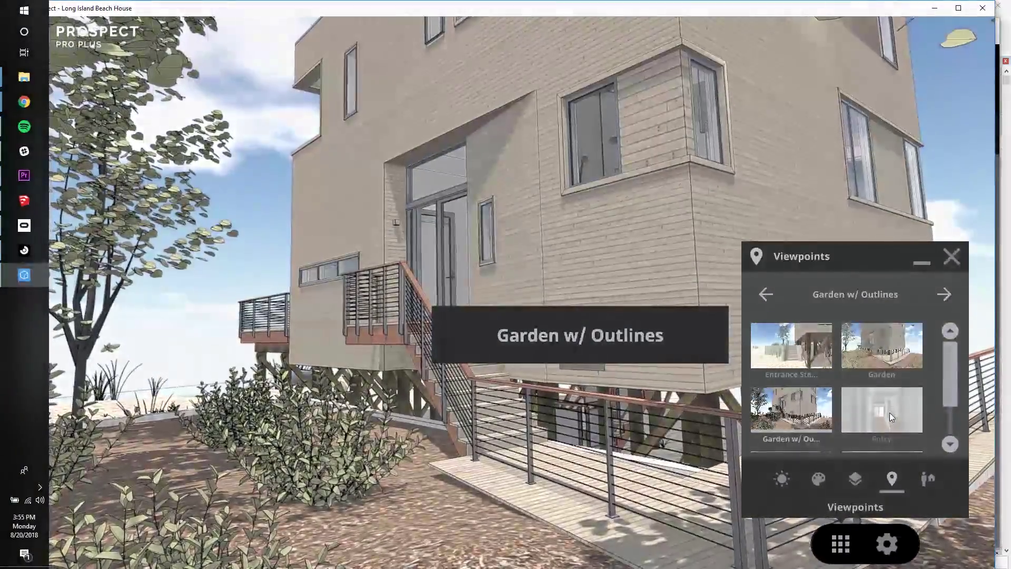
pyautogui.click(889, 413)
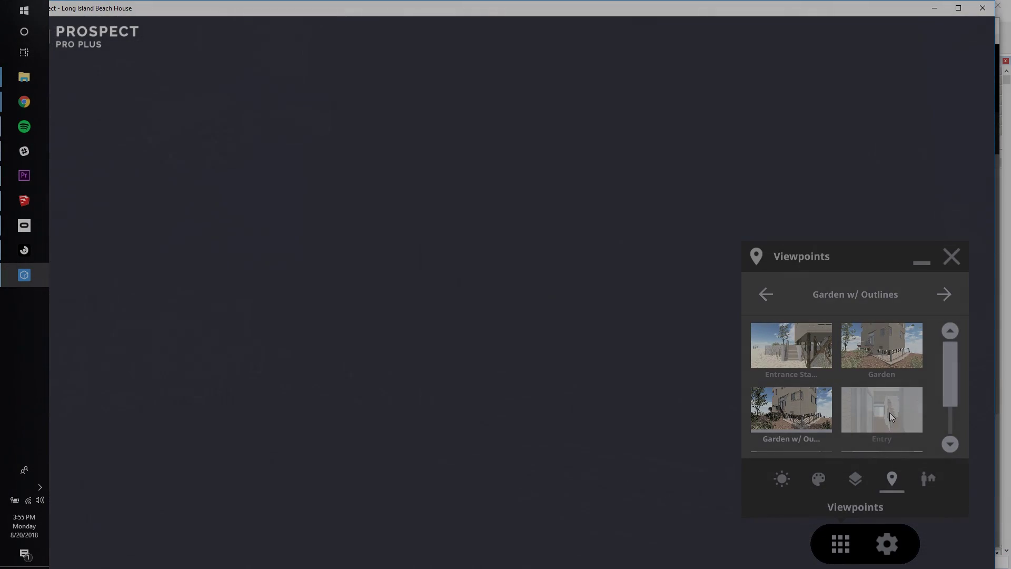
pyautogui.moveTo(951, 397); pyautogui.dragTo(952, 406)
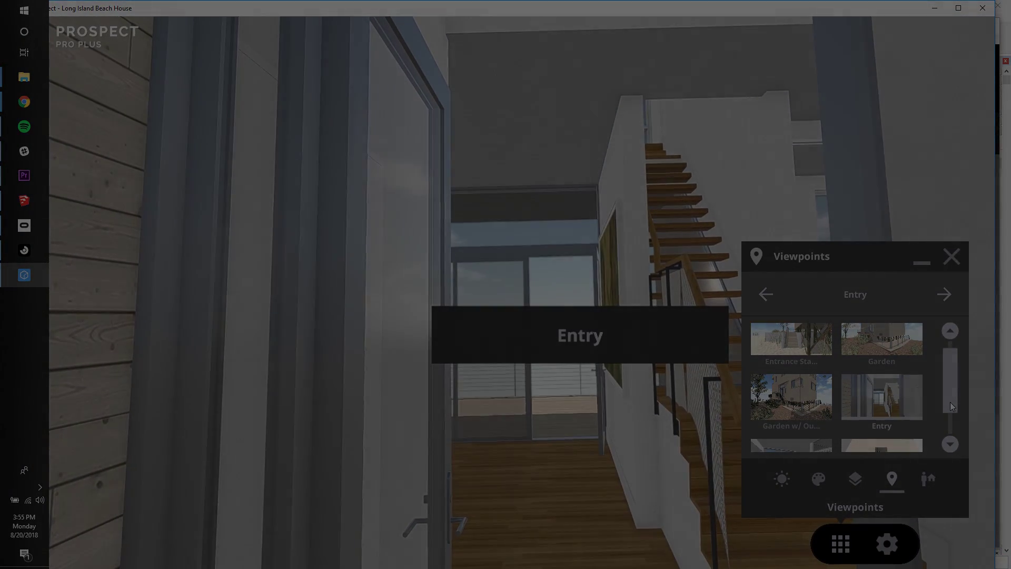
pyautogui.scroll(-1, 770, 416)
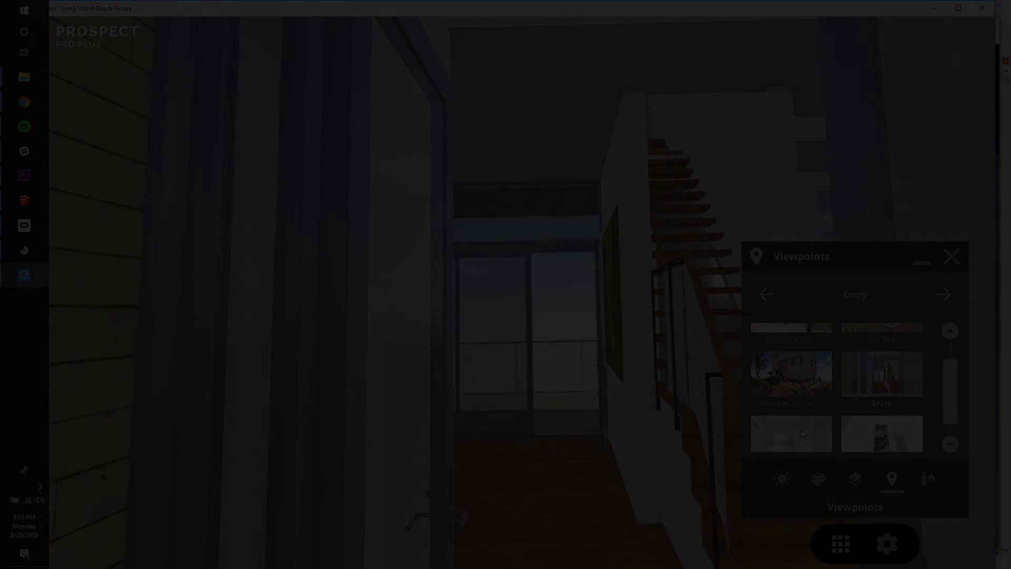